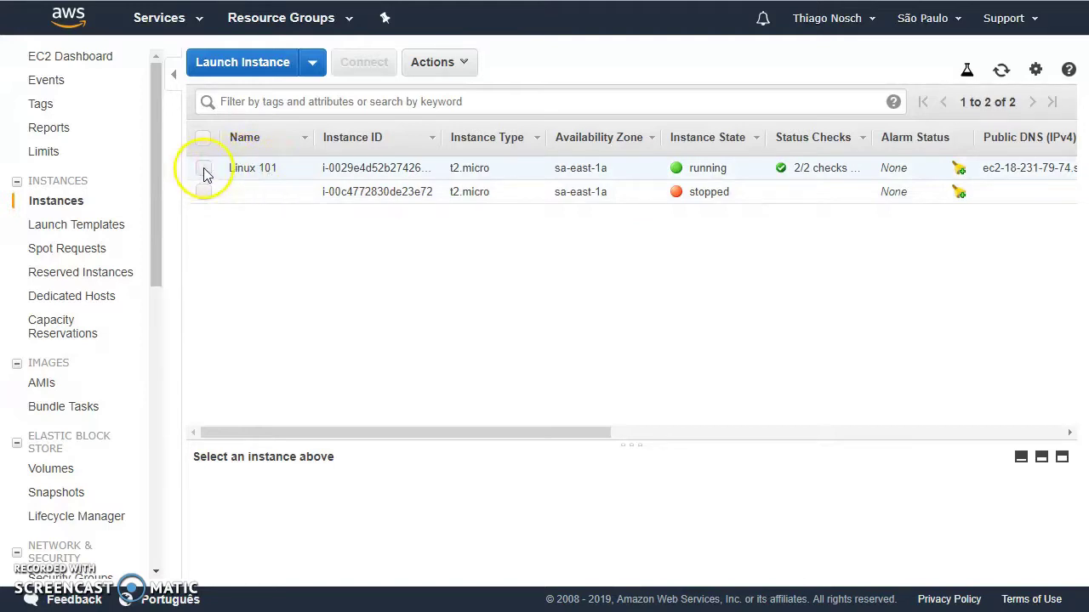
- Select the running Linux 101 instance and look through the list of available AWS regions
click(203, 169)
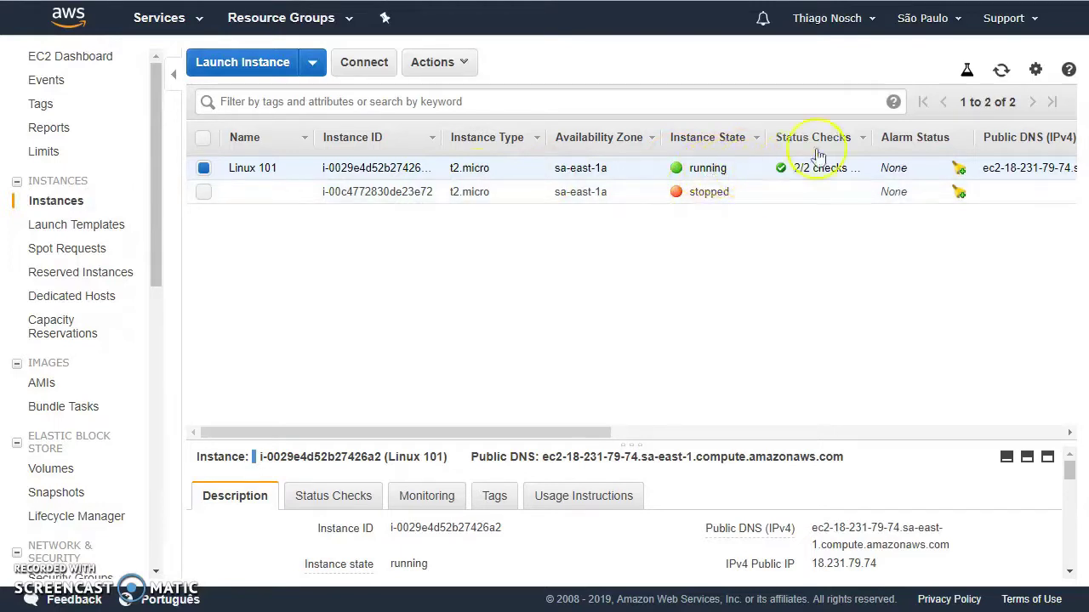
click(959, 26)
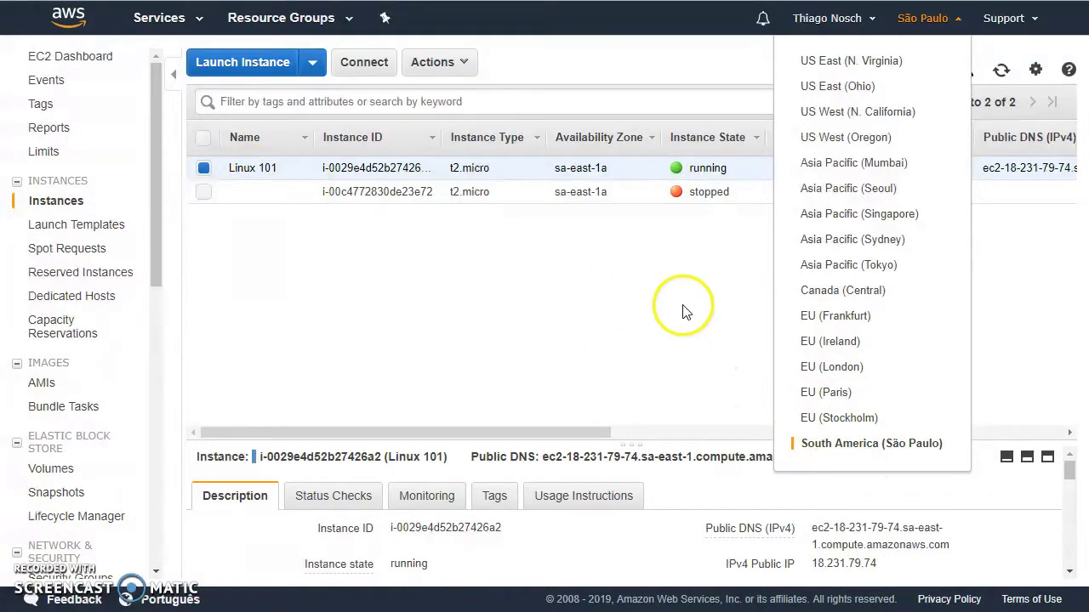
click(680, 271)
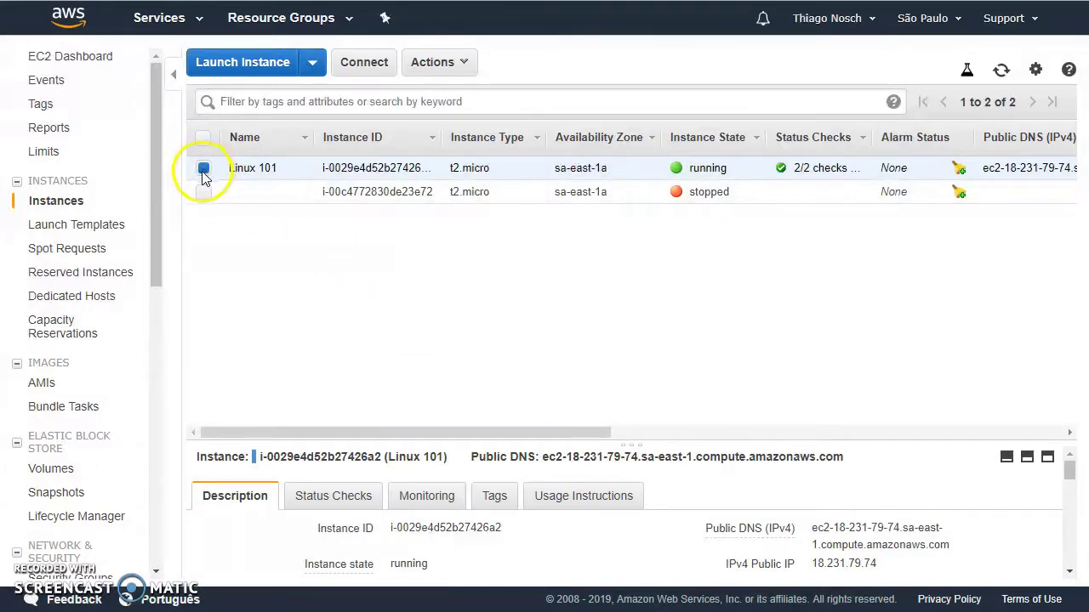
- Start creating an image from the Linux 101 instance, named "linux 101" with the description "Imagem do curso de linux"
click(462, 63)
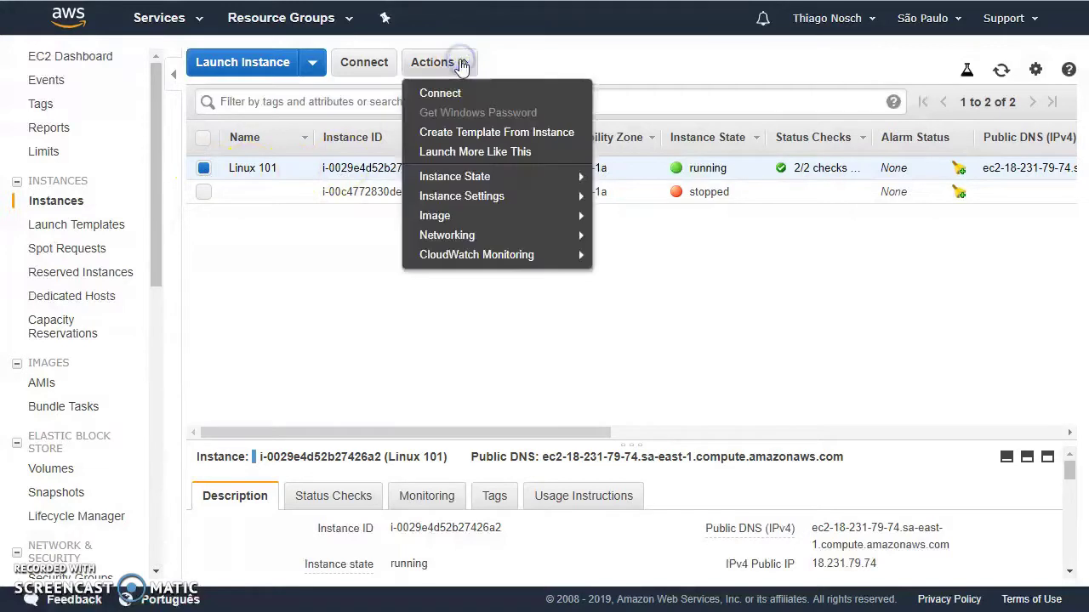
mouse_move(518, 214)
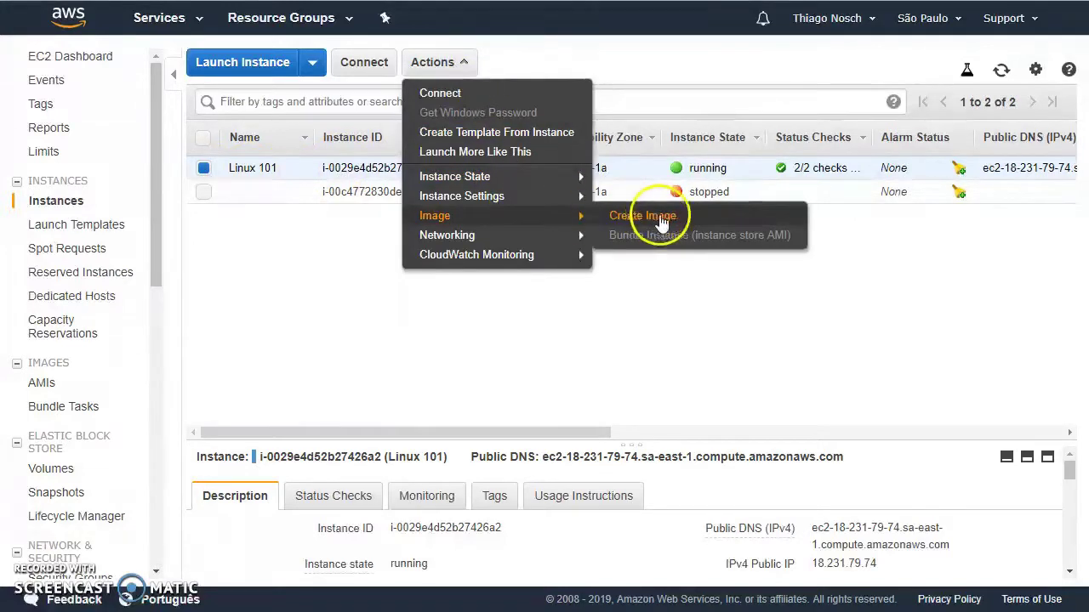
click(661, 216)
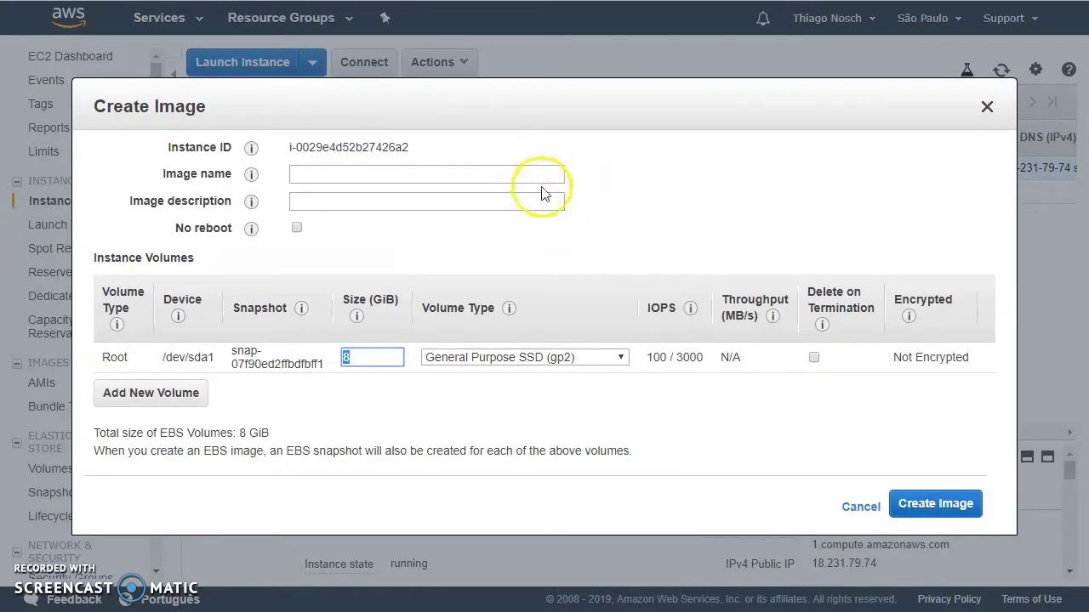
click(425, 182)
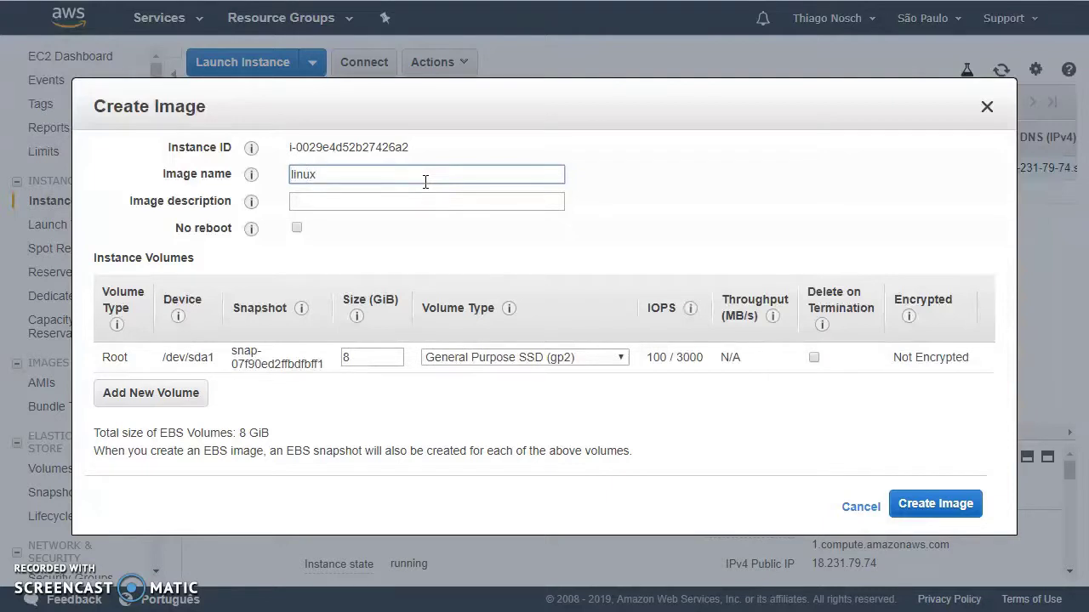
key(Tab)
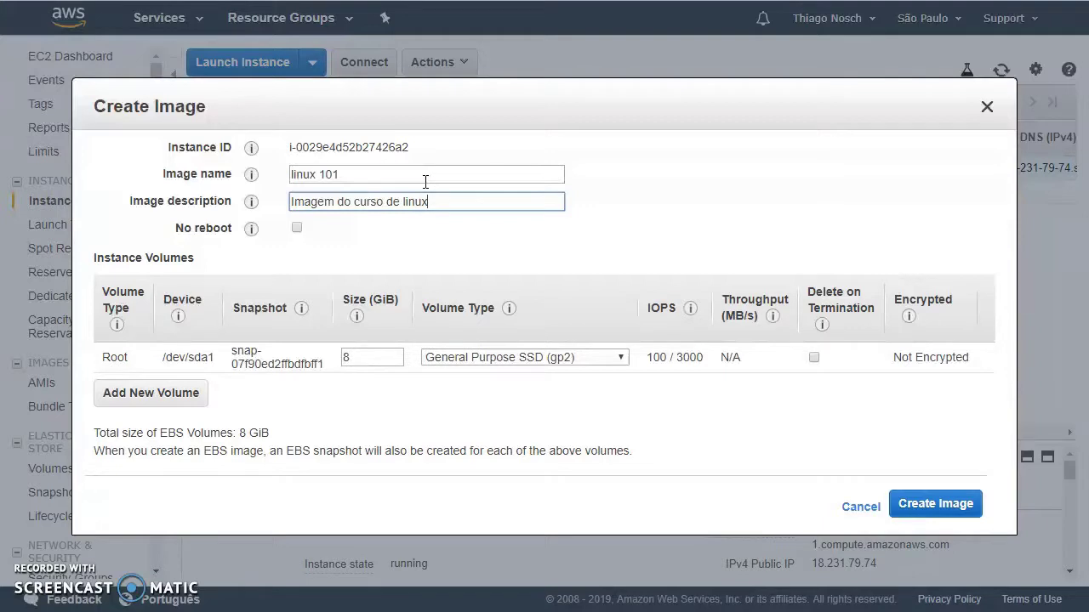
click(231, 257)
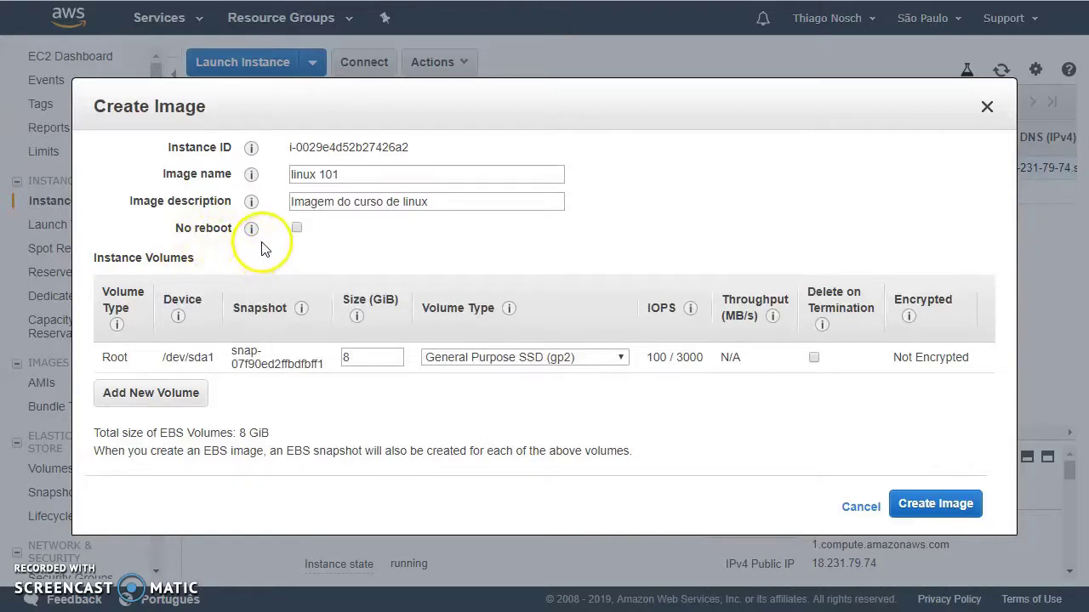
click(297, 229)
mouse_move(254, 237)
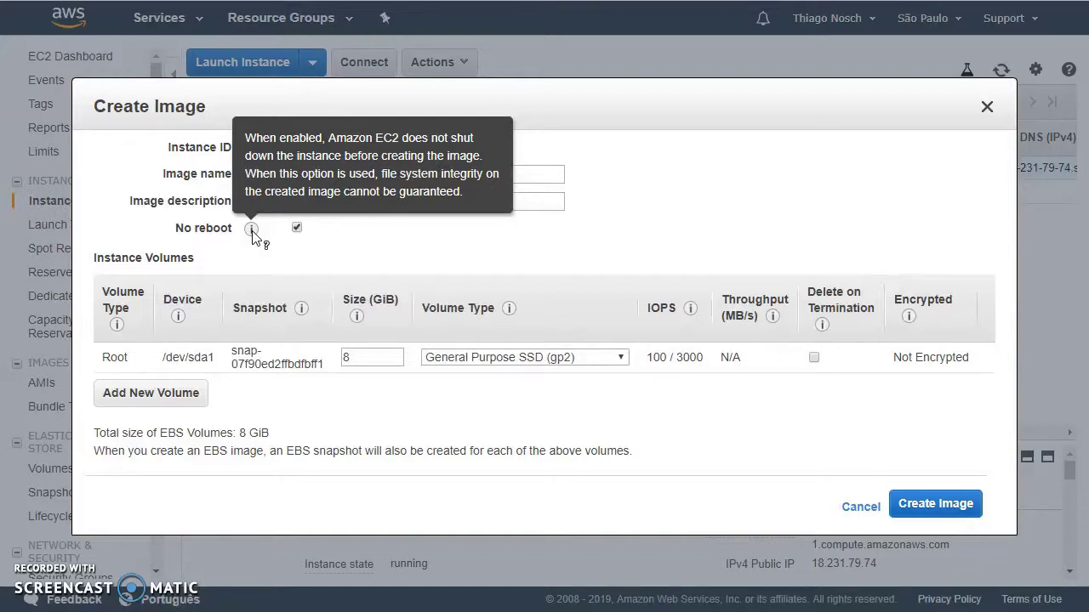
click(297, 228)
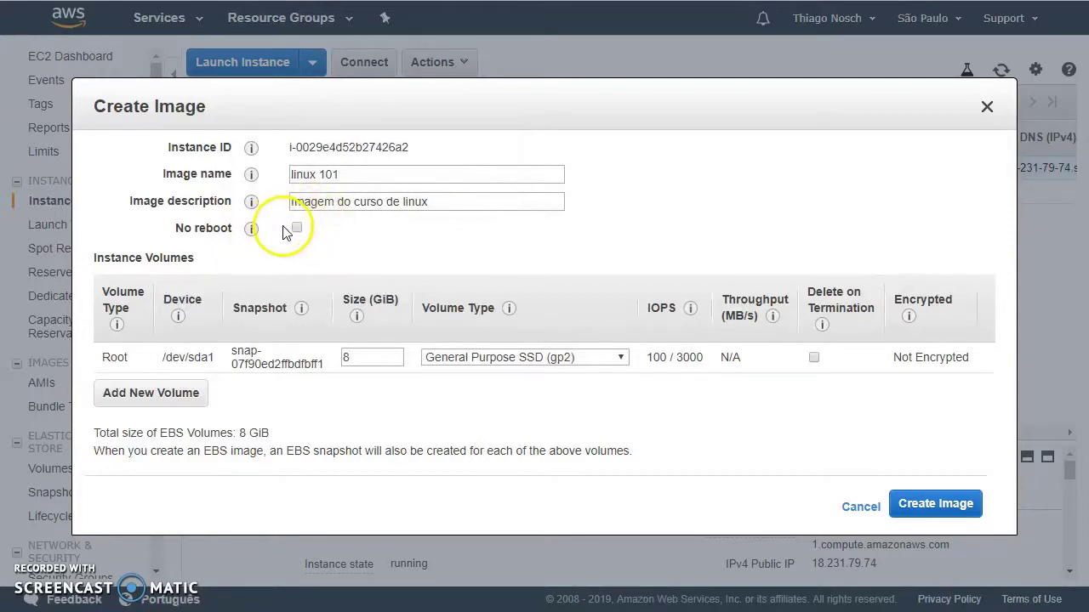
- Submit the image creation request with the entered settings and open the list of AMIs
click(915, 489)
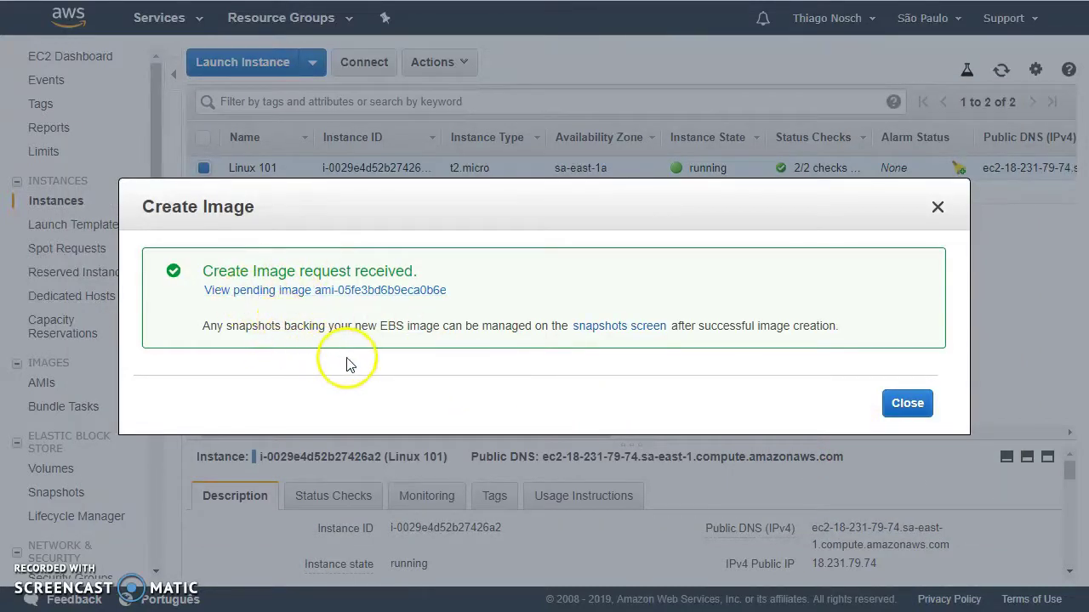
click(906, 404)
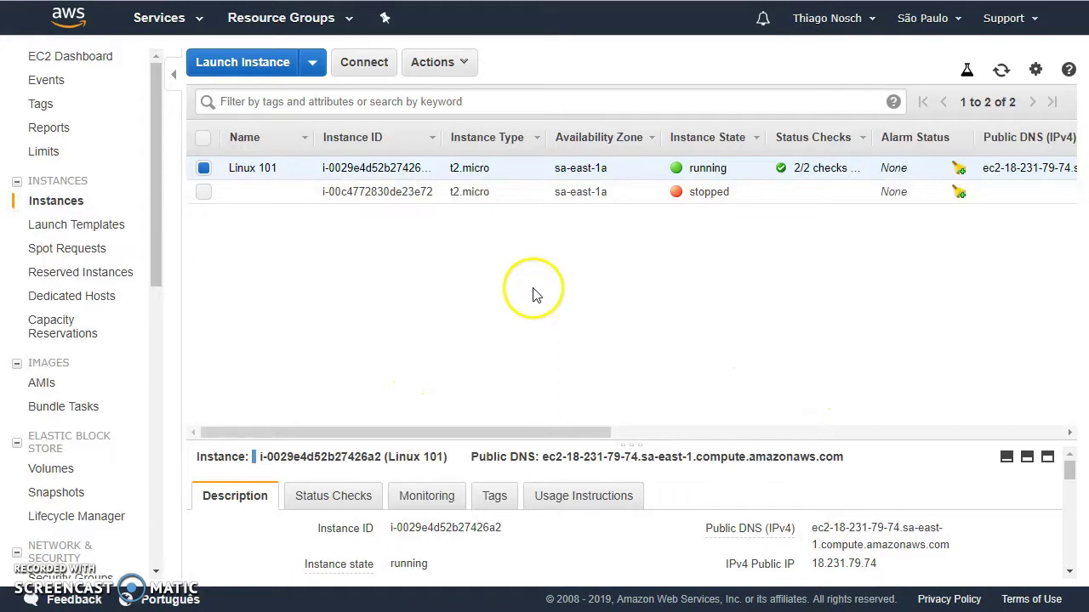
drag(154, 217, 155, 286)
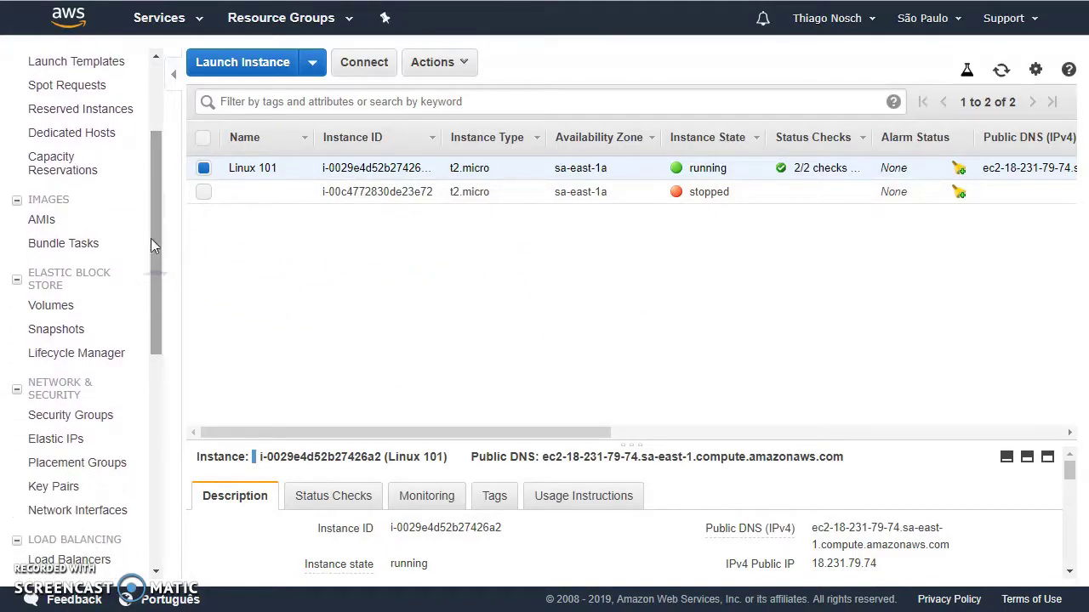
click(50, 224)
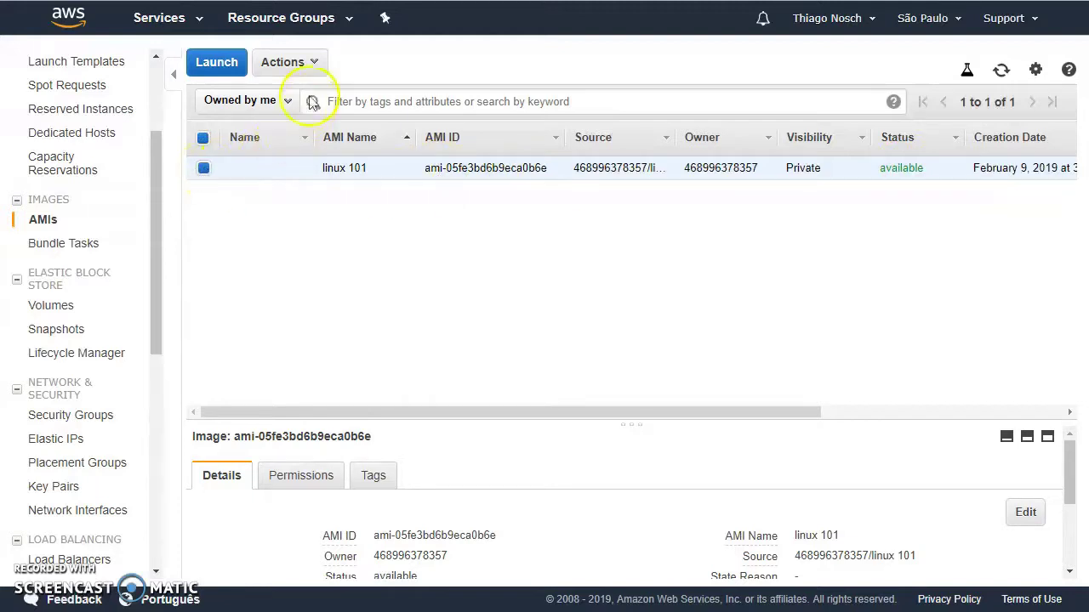
- Copy the linux 101 AMI to the EU (London) region, keeping the proposed name and description, without encryption
click(311, 65)
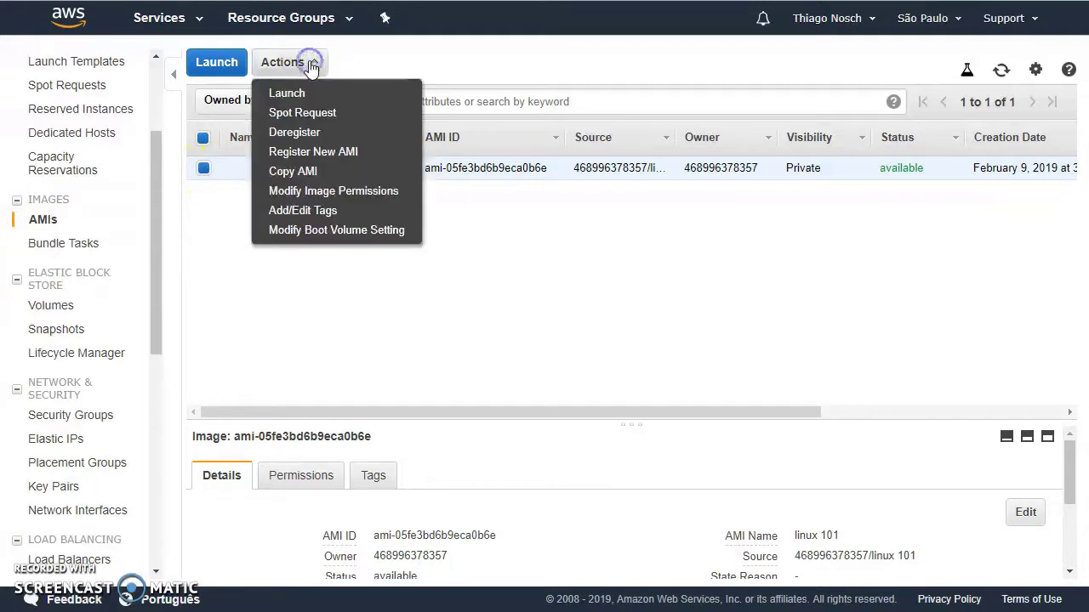
click(301, 170)
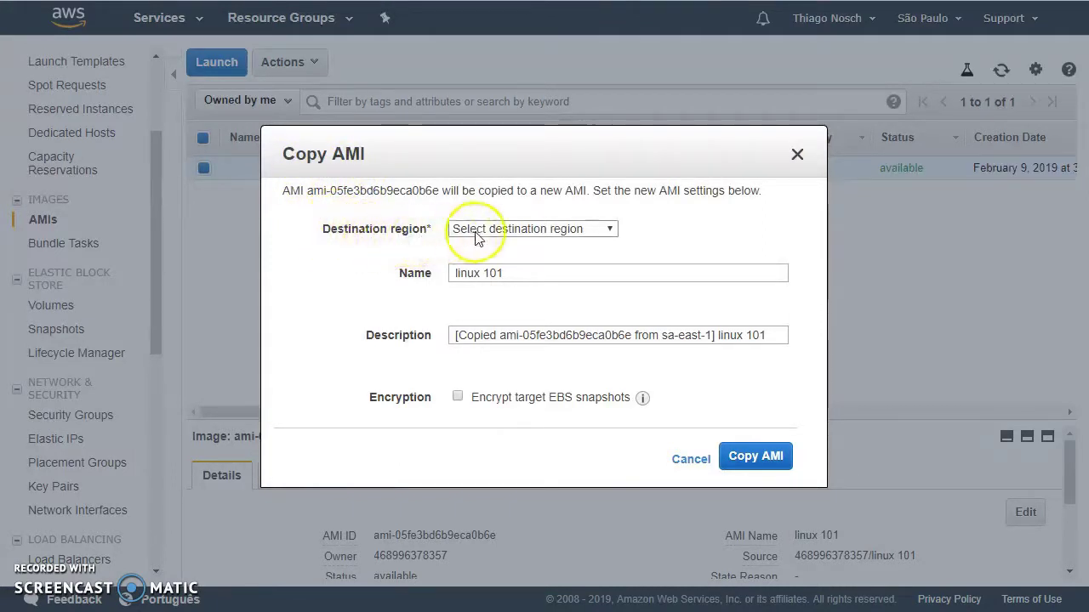
click(598, 235)
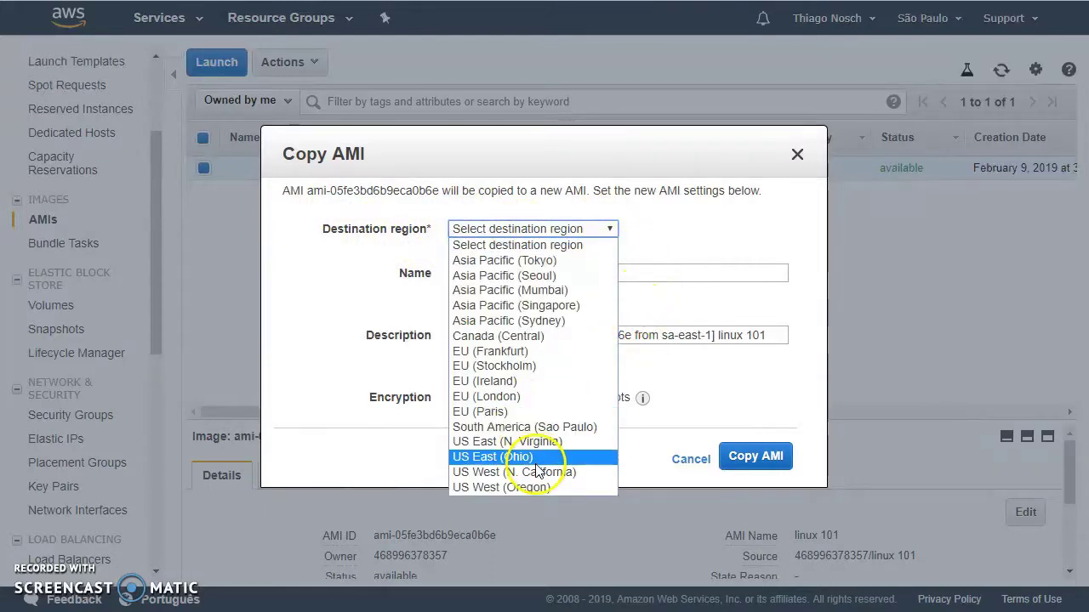
click(518, 397)
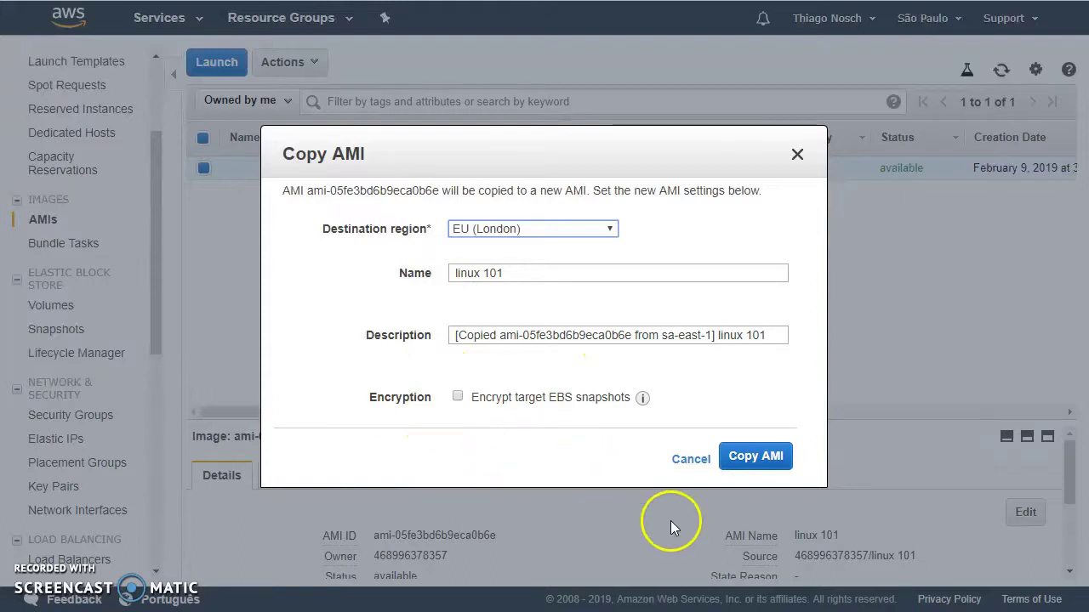
click(762, 466)
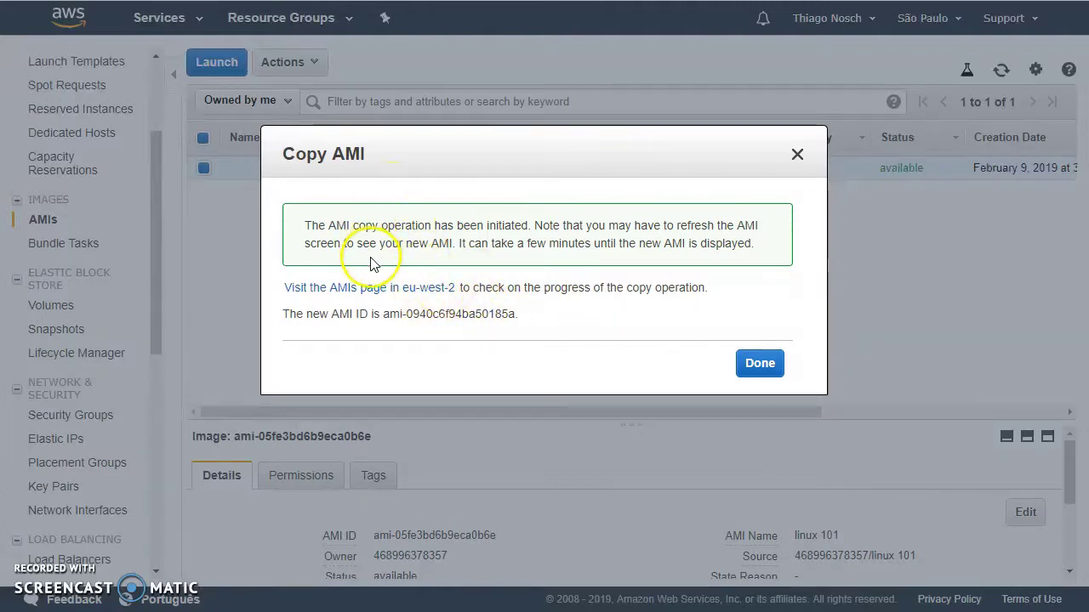
click(759, 363)
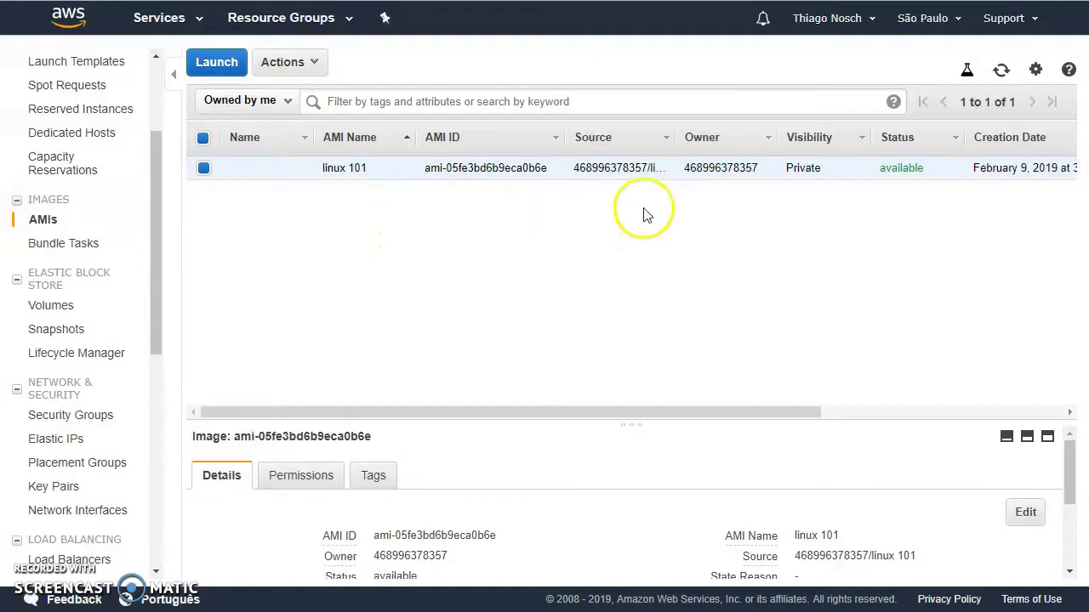
- Switch the console to the EU (London) region, and view its AMI list and EC2 dashboard resources
click(957, 18)
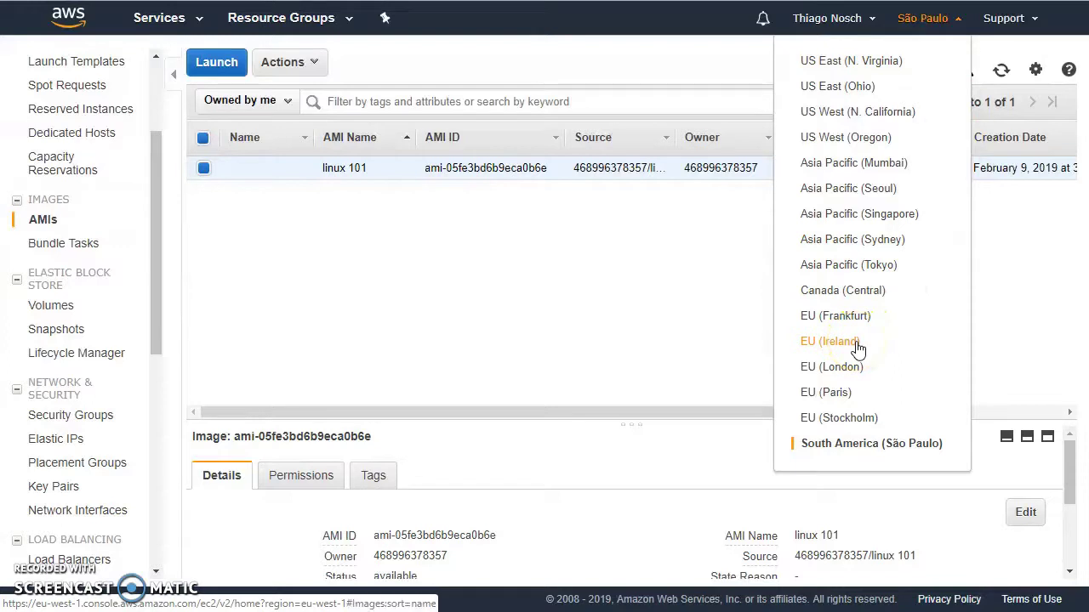
click(851, 377)
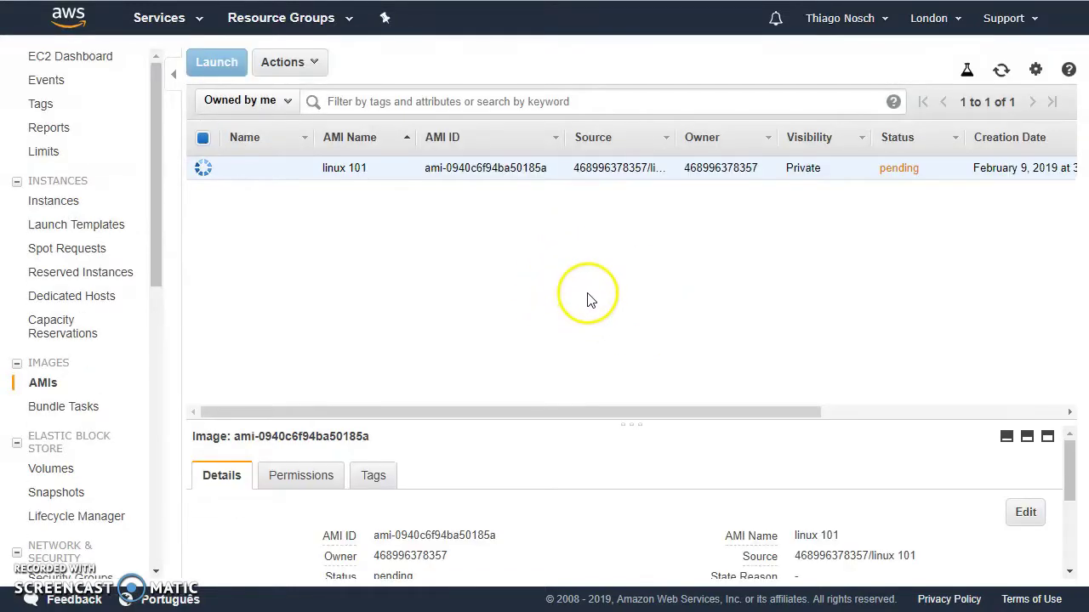
click(98, 66)
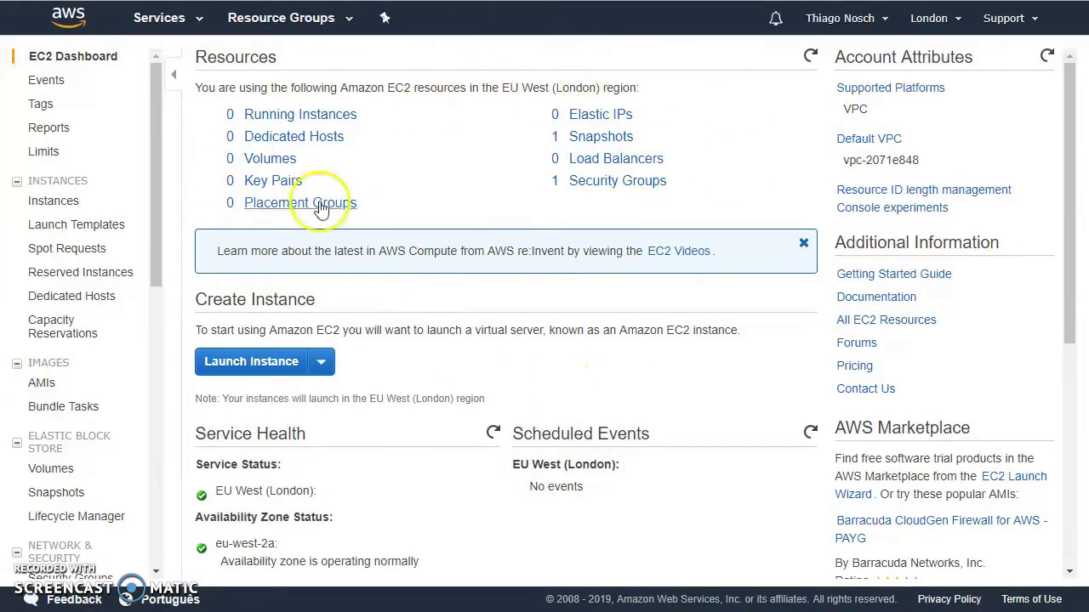
click(41, 388)
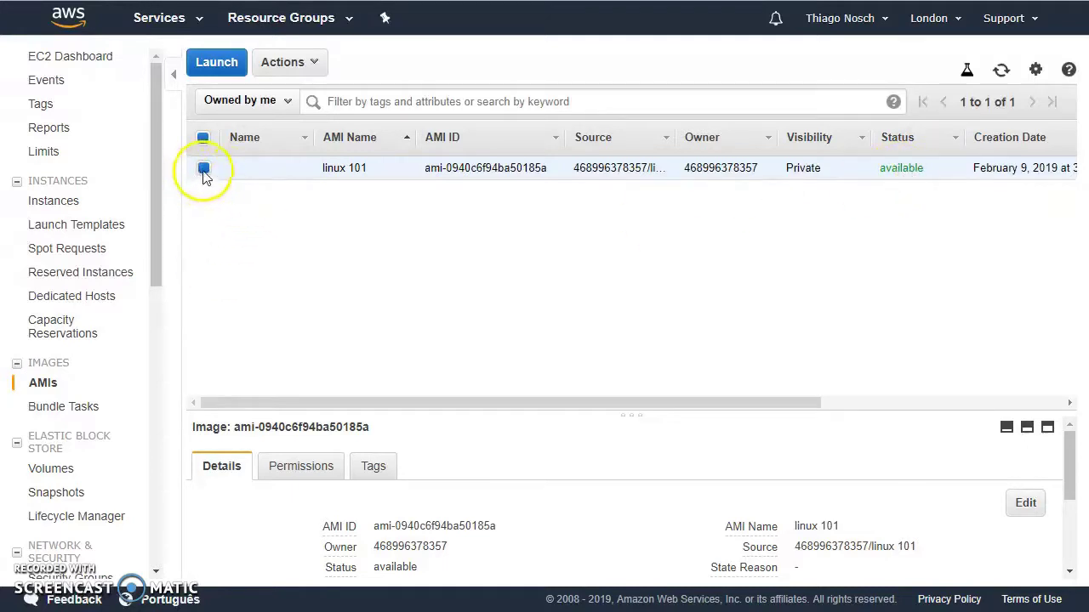
- Set up a t2.micro instance launch from the copied linux 101 AMI with default instance details and storage, without tags
click(218, 67)
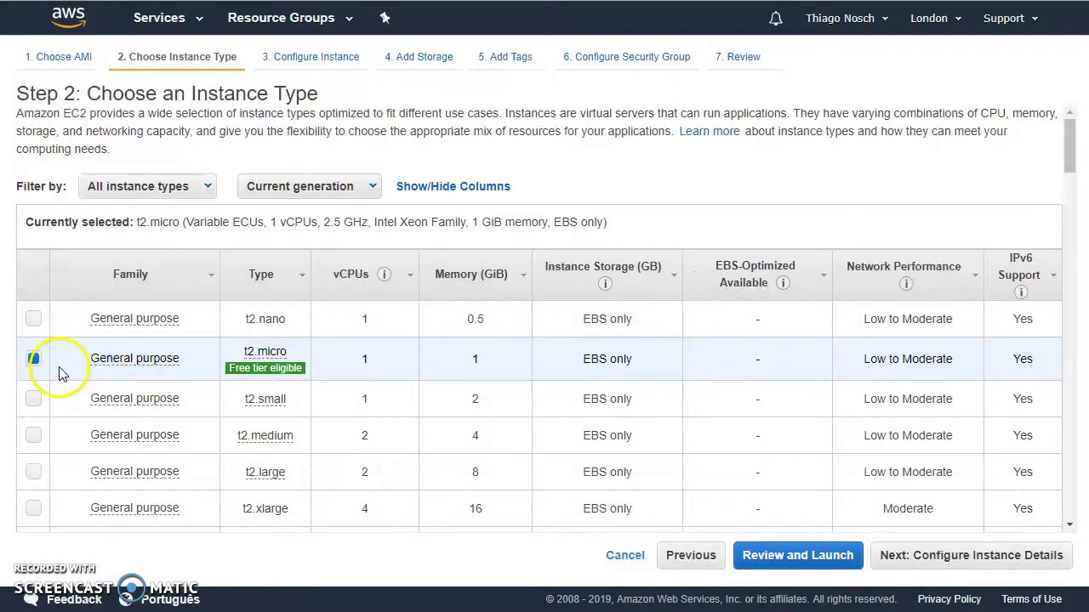
click(32, 362)
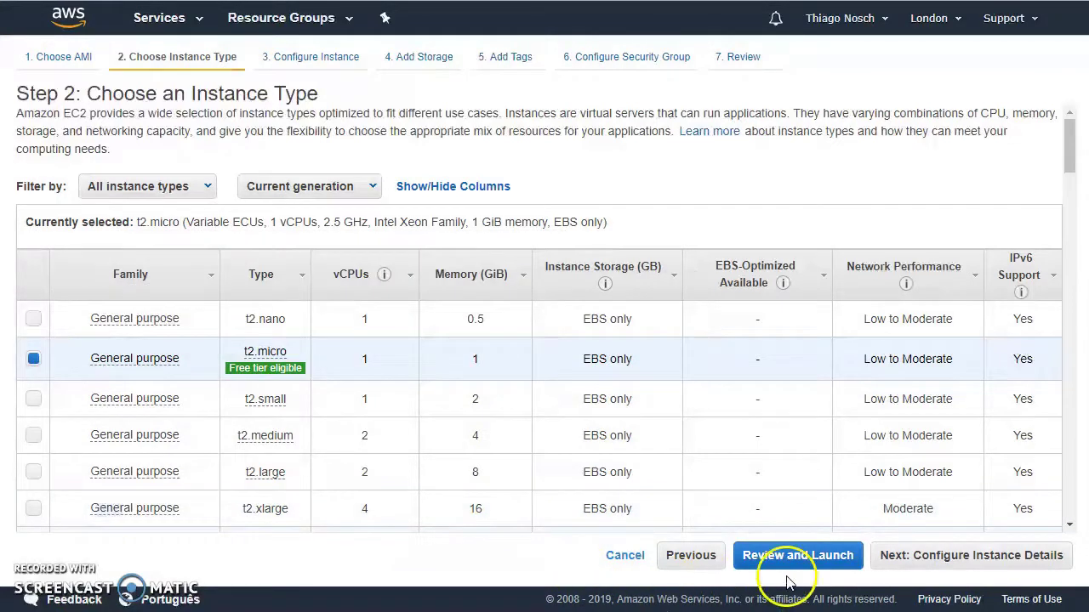
click(936, 561)
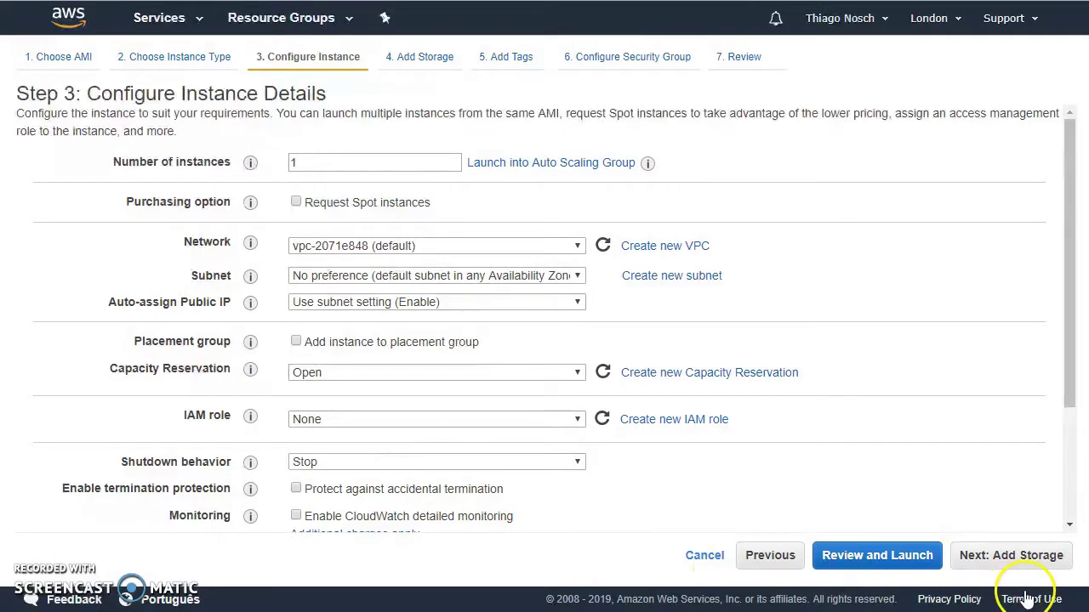
click(1021, 556)
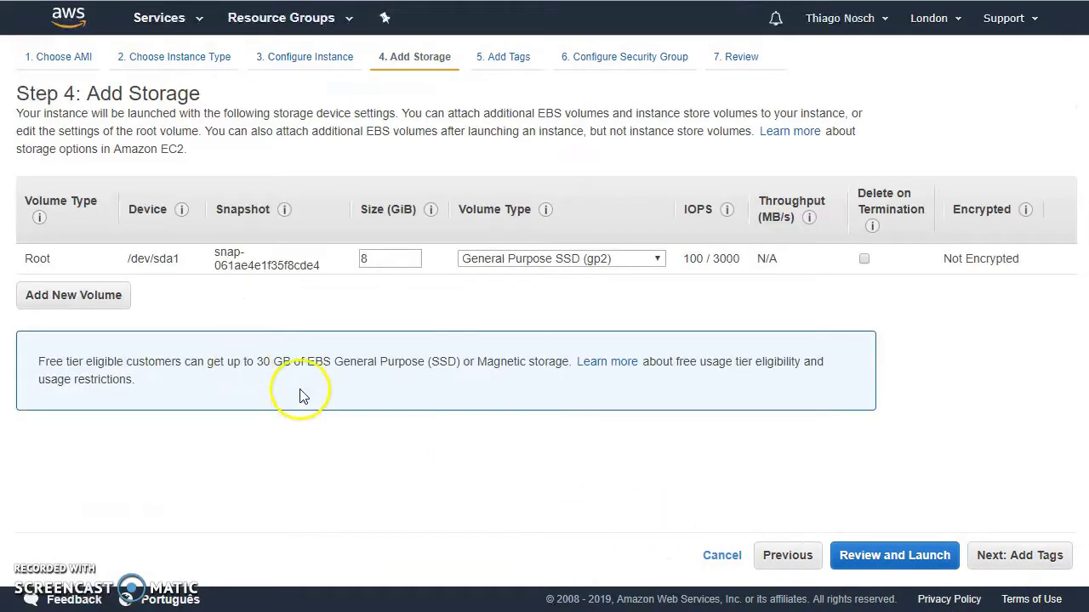
click(1036, 569)
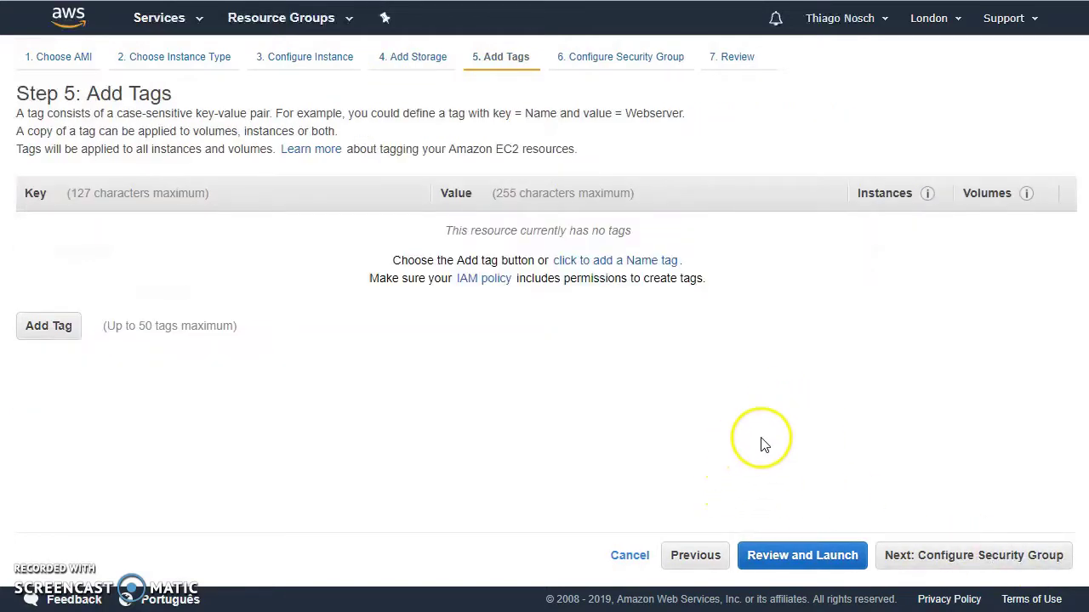
click(972, 570)
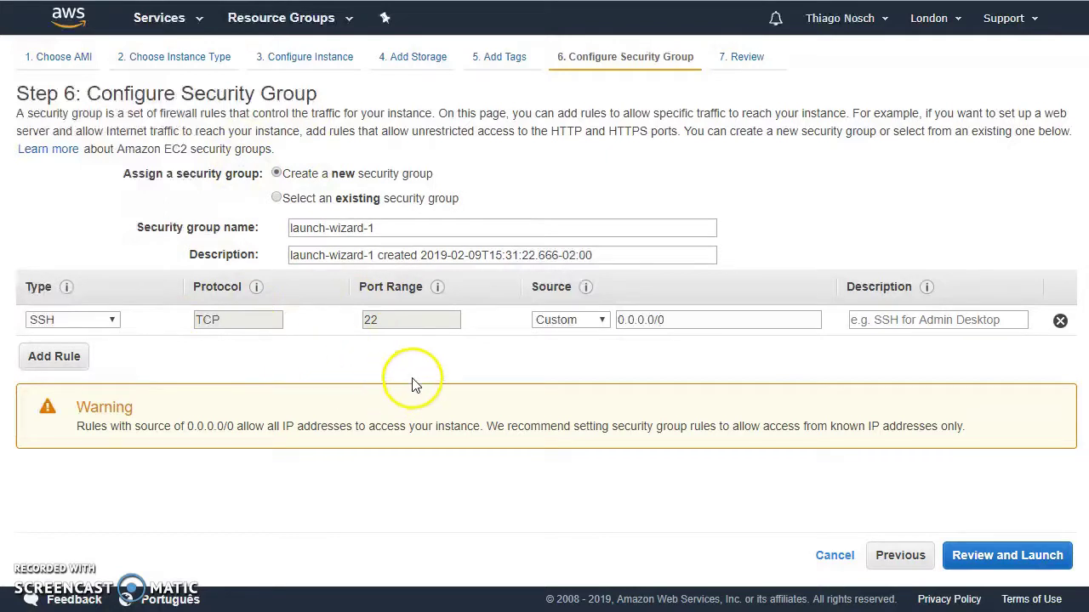
- Set the SSH rule's source to Anywhere in the new security group and proceed past the review to key pair selection
click(569, 320)
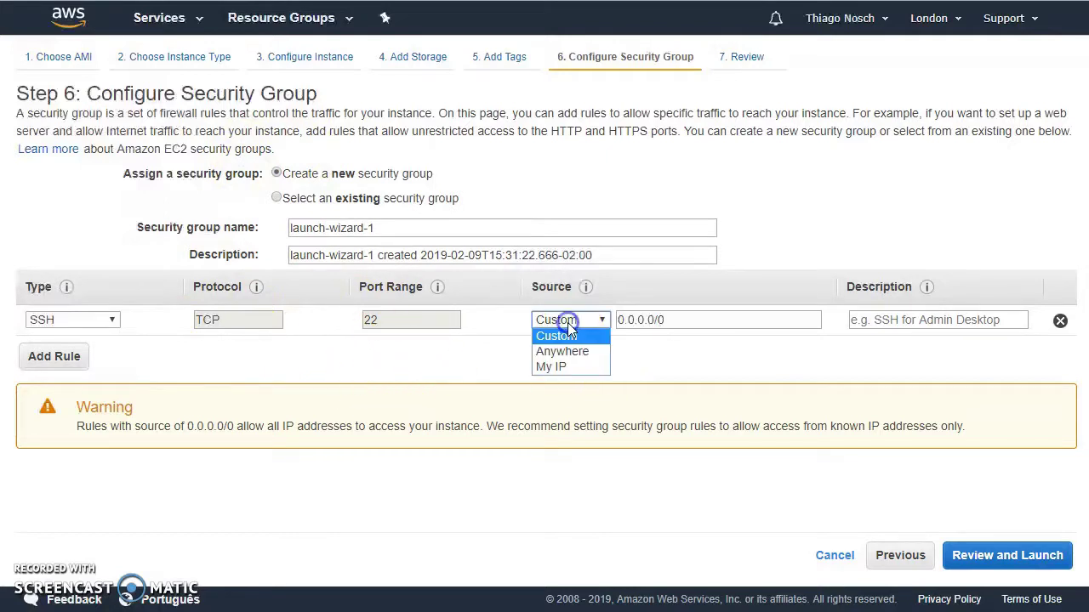
click(578, 350)
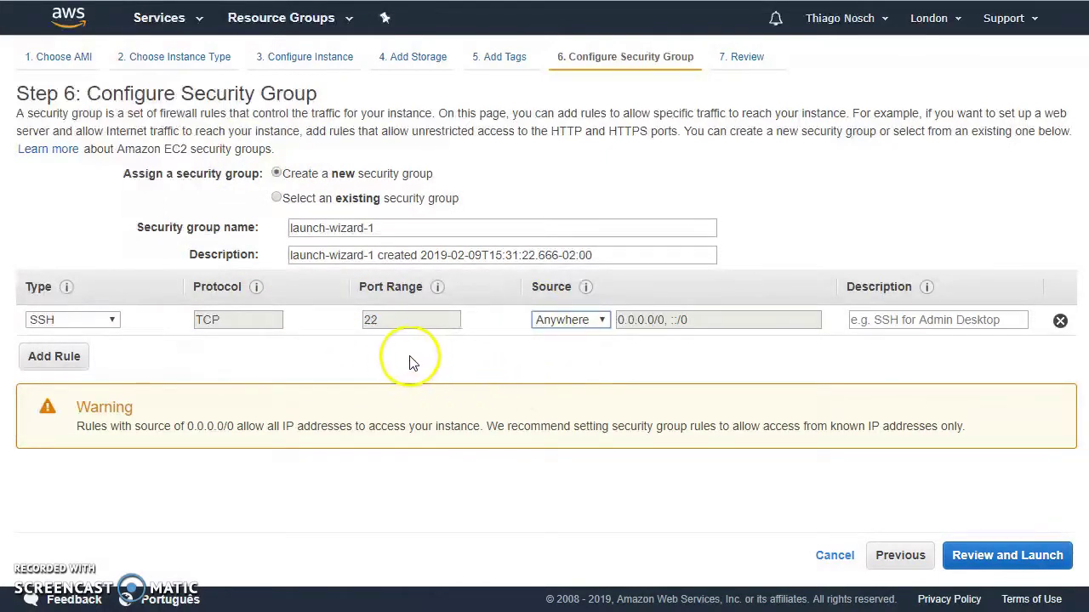
click(1009, 557)
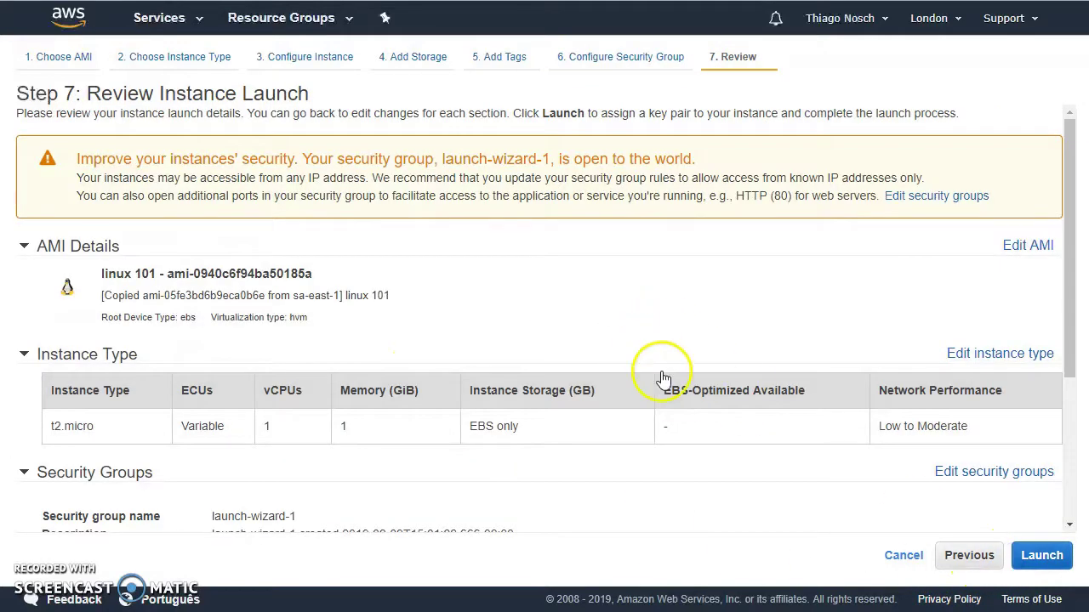
click(1042, 556)
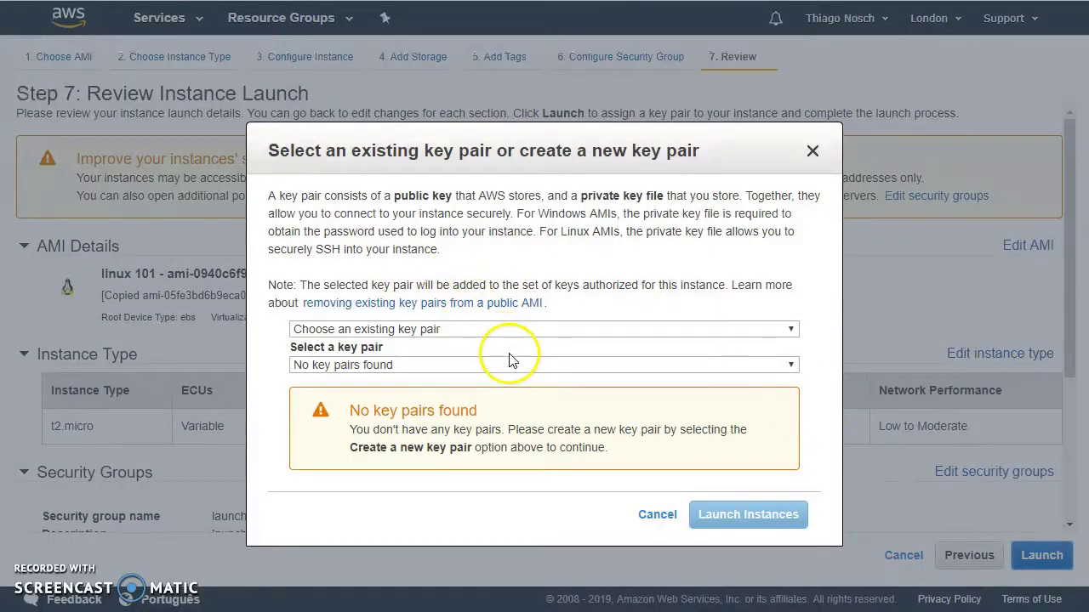
- Create and download a new key pair named novachave, and launch the instance with it
click(492, 330)
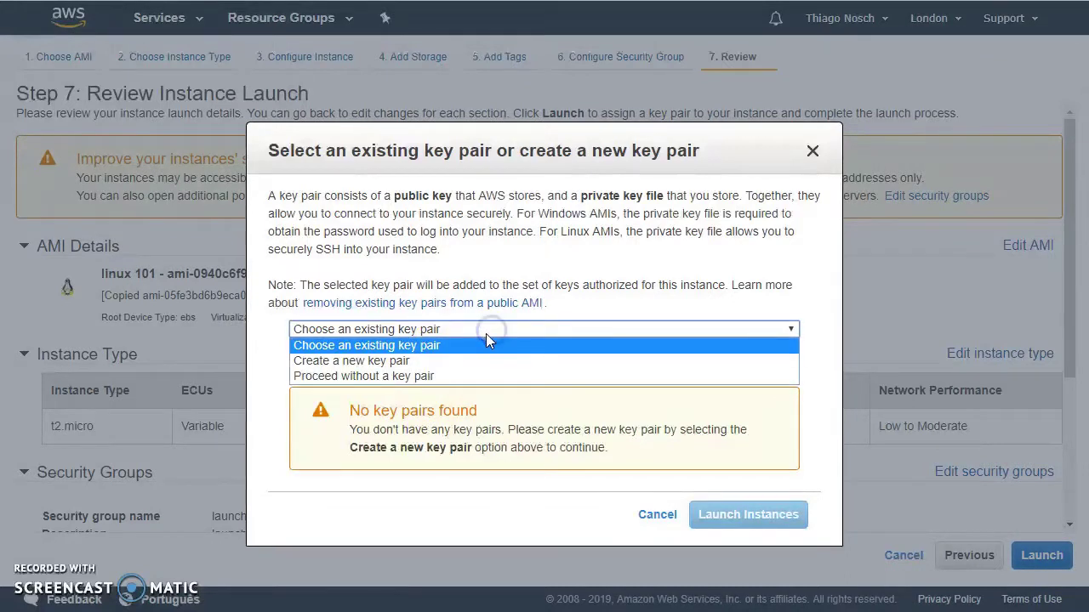
click(384, 361)
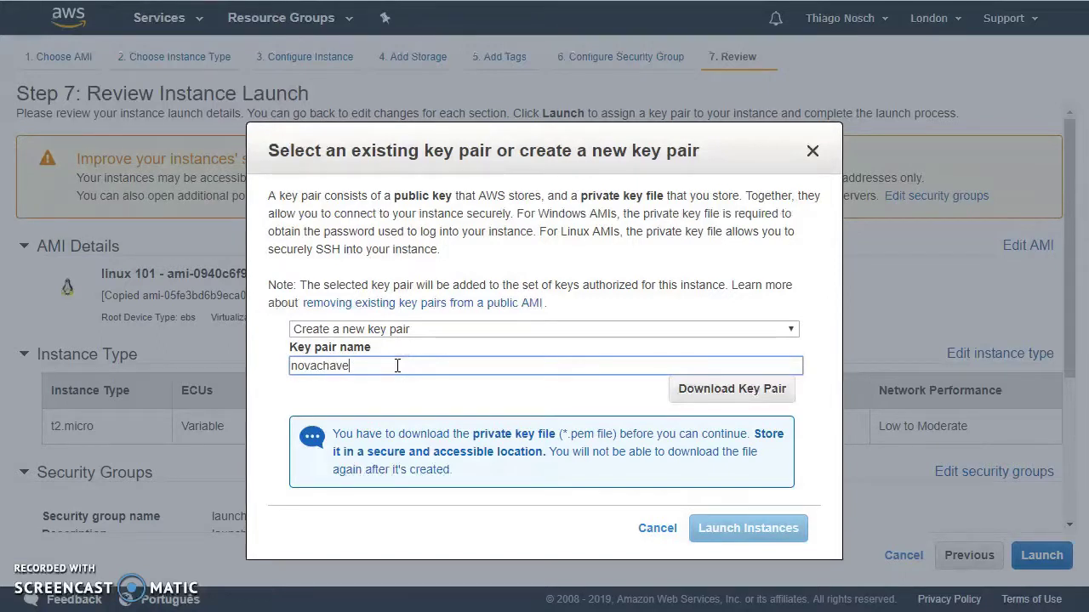
click(683, 393)
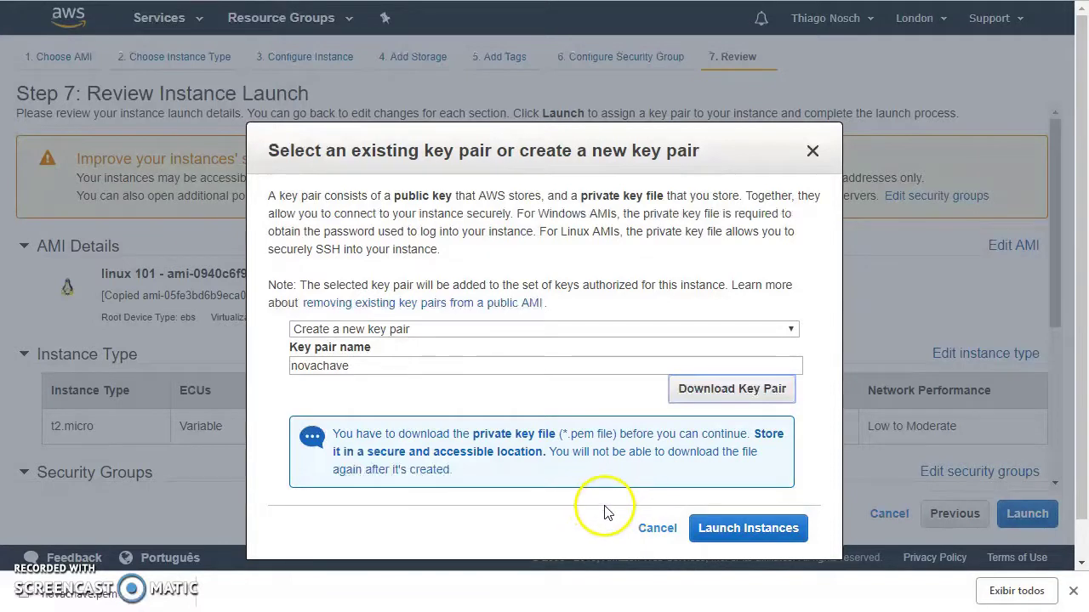
click(742, 529)
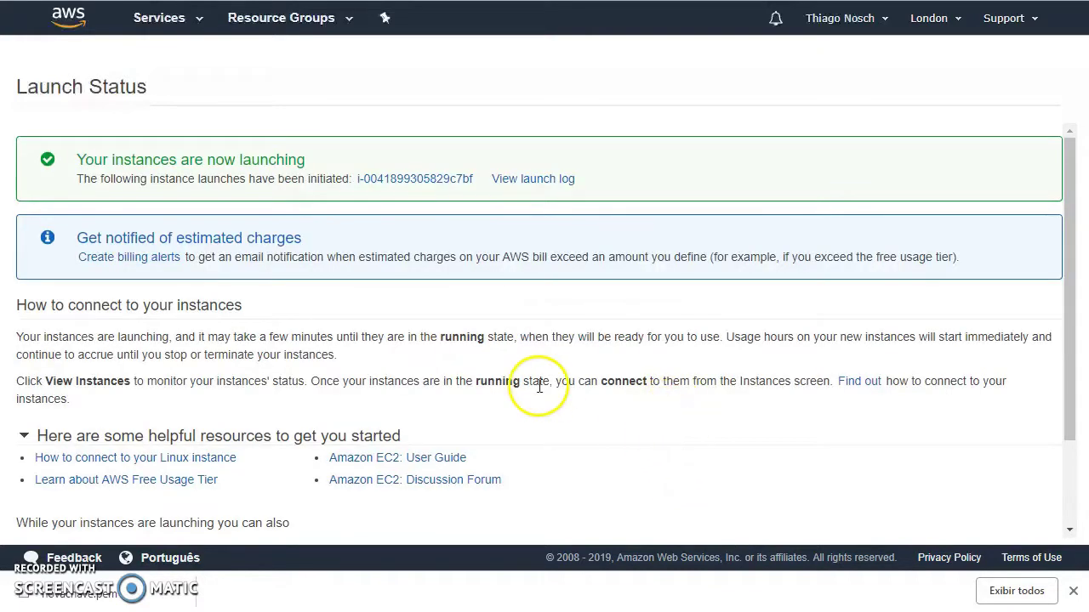
- Return to the EC2 dashboard and view the London region's instance list to check the new instance
click(197, 30)
click(266, 153)
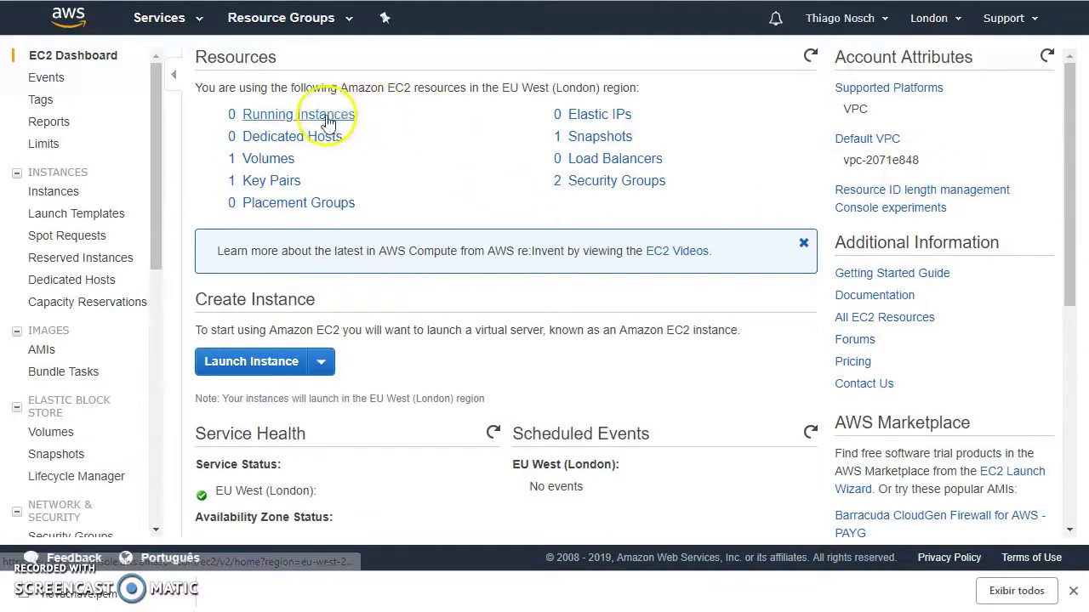
click(327, 118)
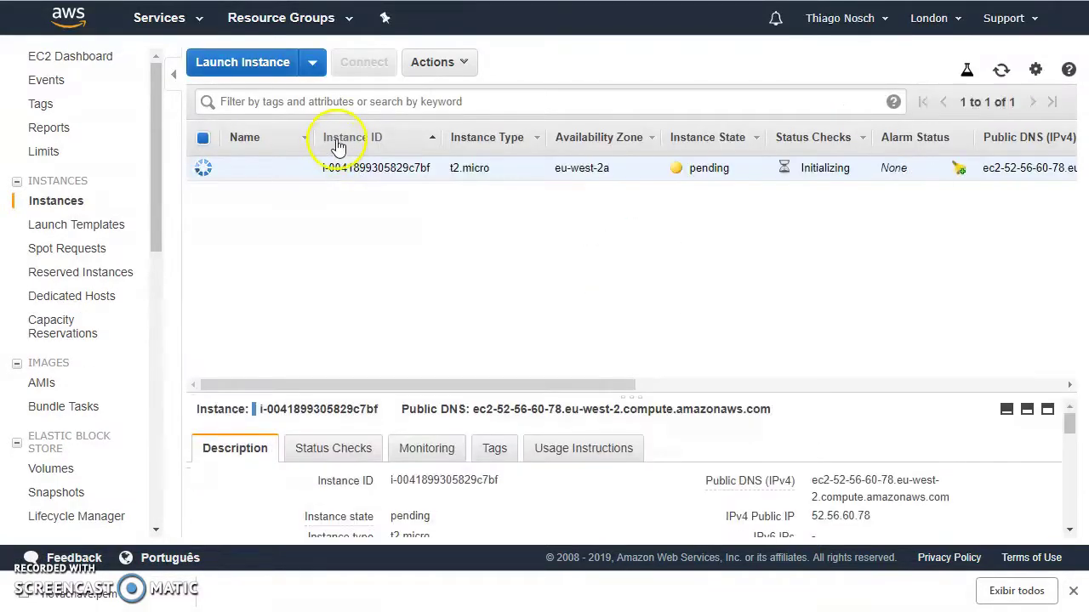